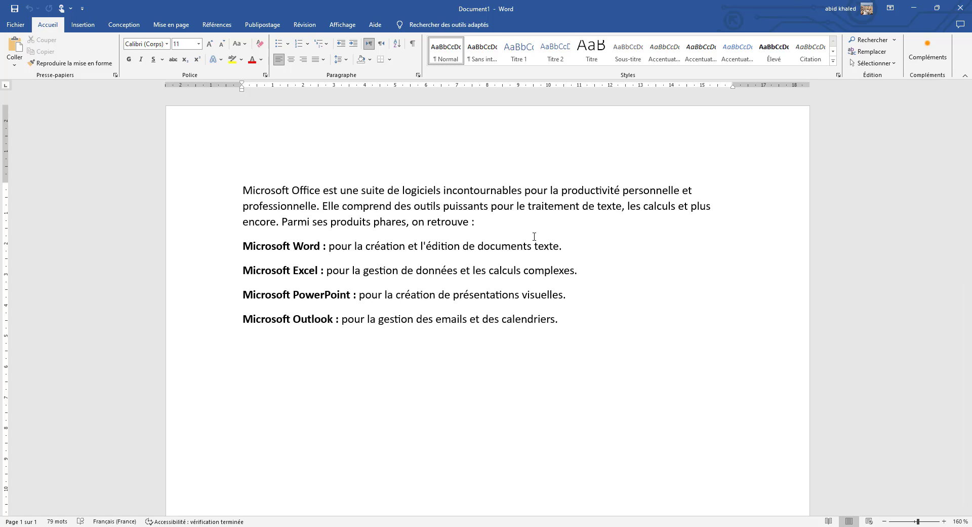
Format the four lines from Microsoft Word to Microsoft Outlook as a bulleted list with the default round bullet
drag(242, 245, 320, 246)
drag(242, 270, 321, 270)
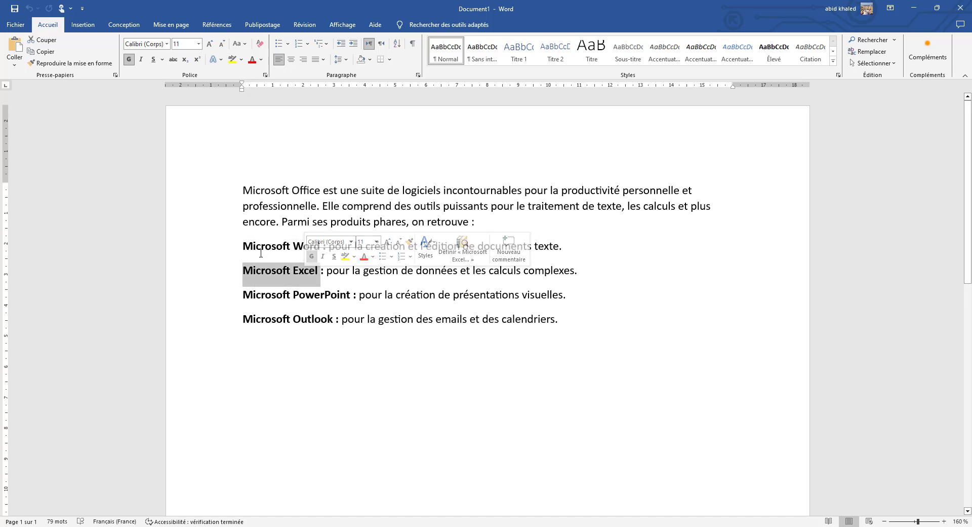
drag(243, 245, 416, 324)
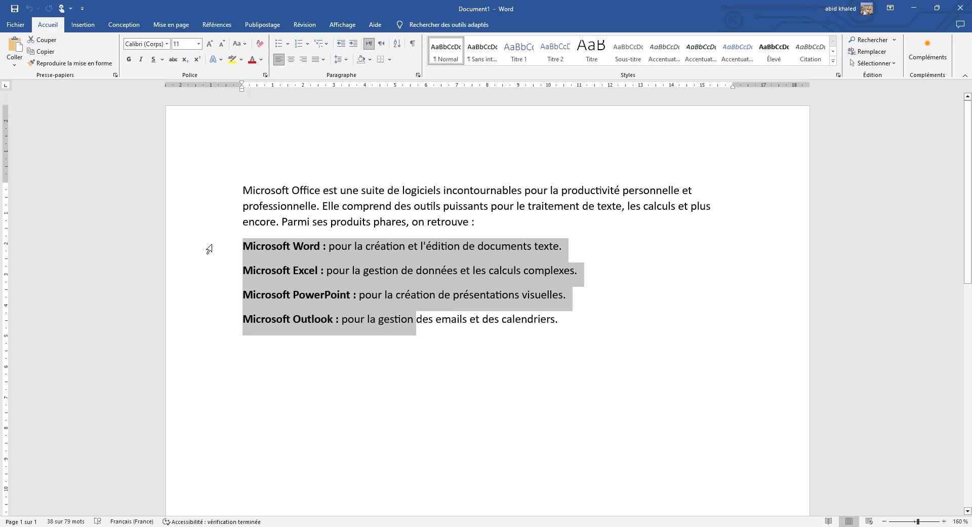
drag(208, 256, 208, 321)
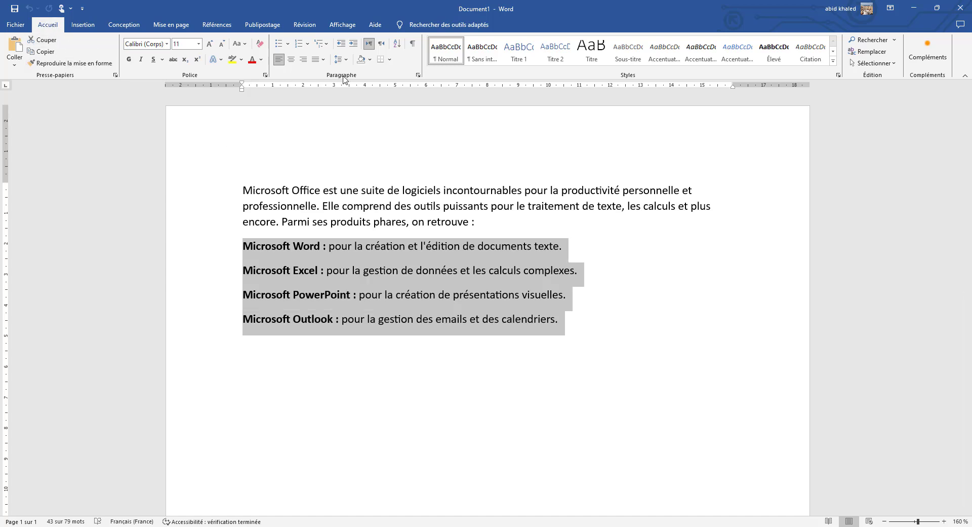
click(278, 45)
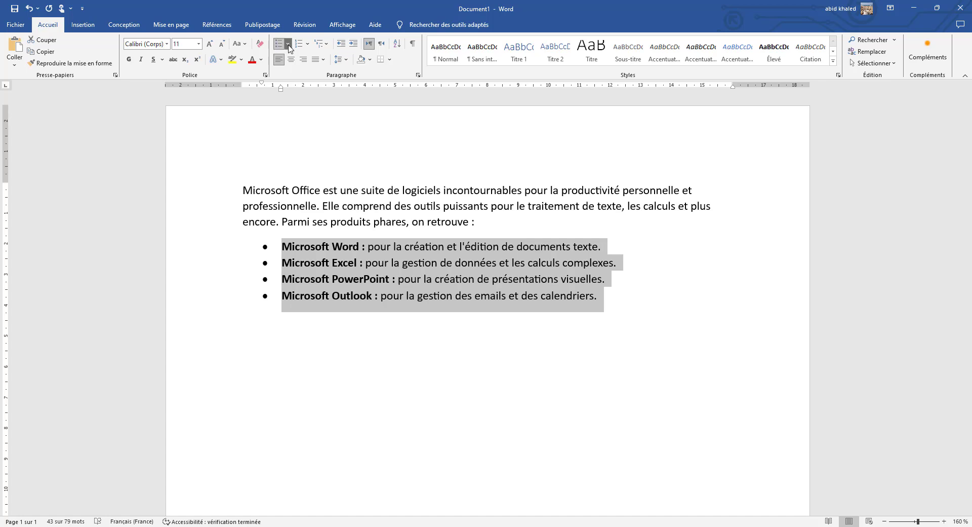
Define a new bullet for the list using the Webdings house symbol, character code 72
click(289, 44)
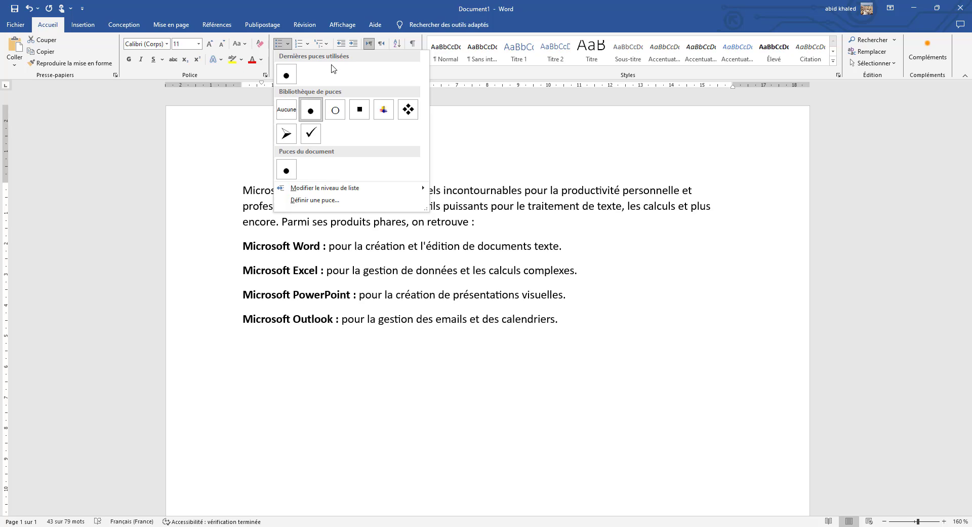
click(321, 202)
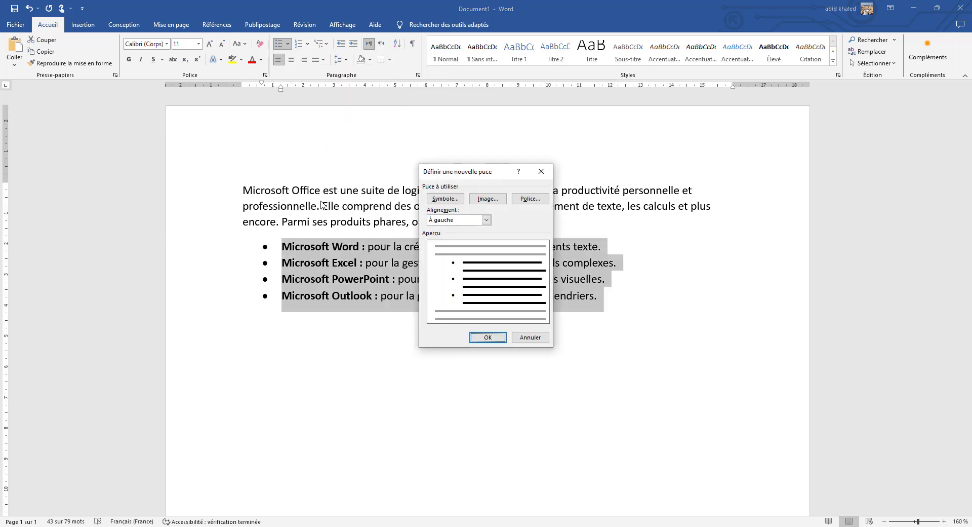
click(446, 200)
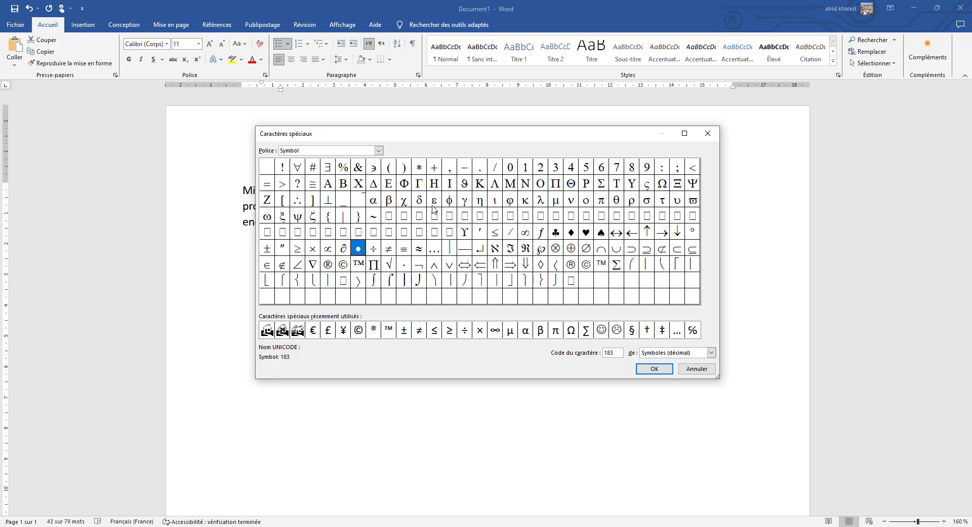
drag(457, 134, 499, 131)
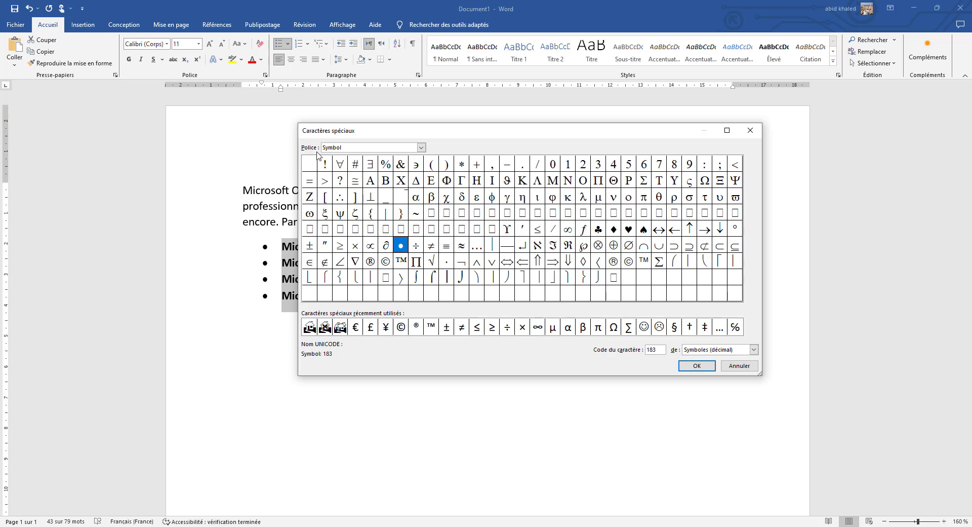
click(420, 148)
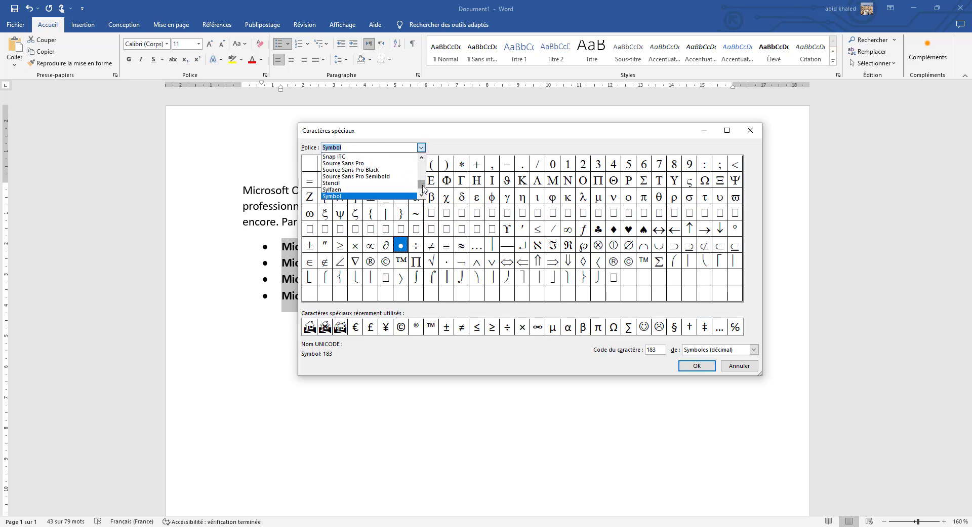
drag(422, 185, 422, 193)
scroll(375, 182, up, 2)
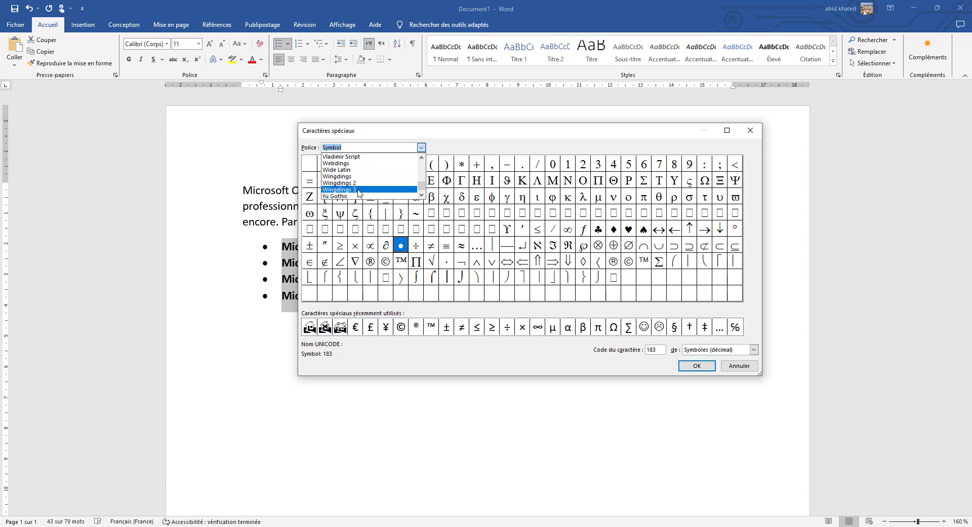
click(357, 163)
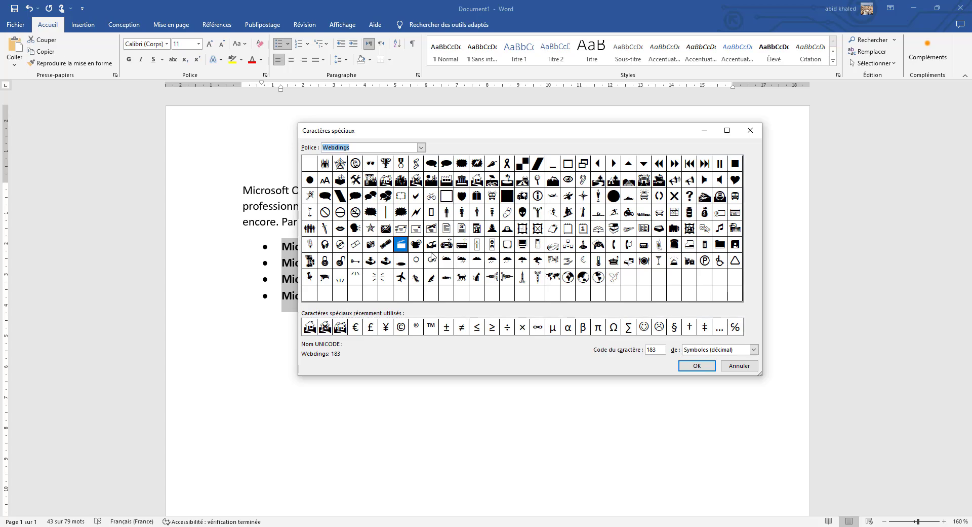
click(478, 184)
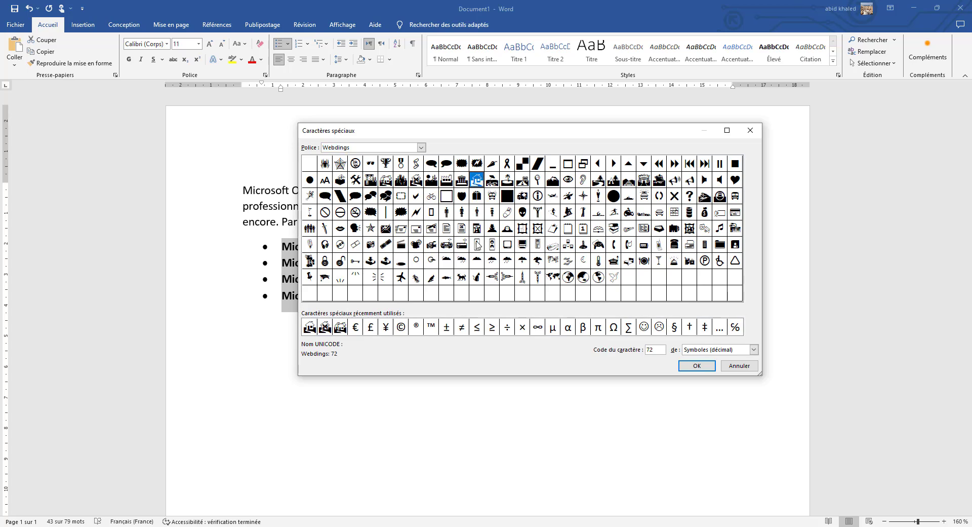
click(701, 371)
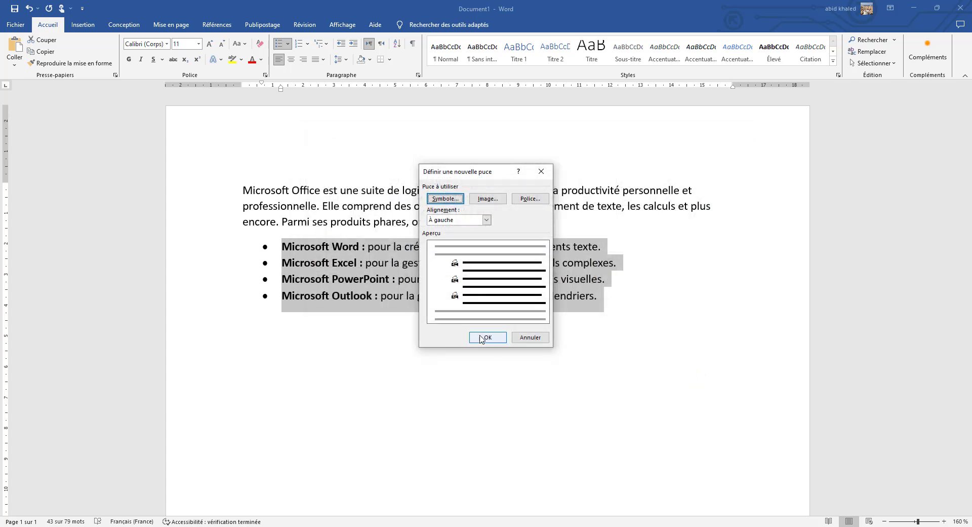
click(487, 337)
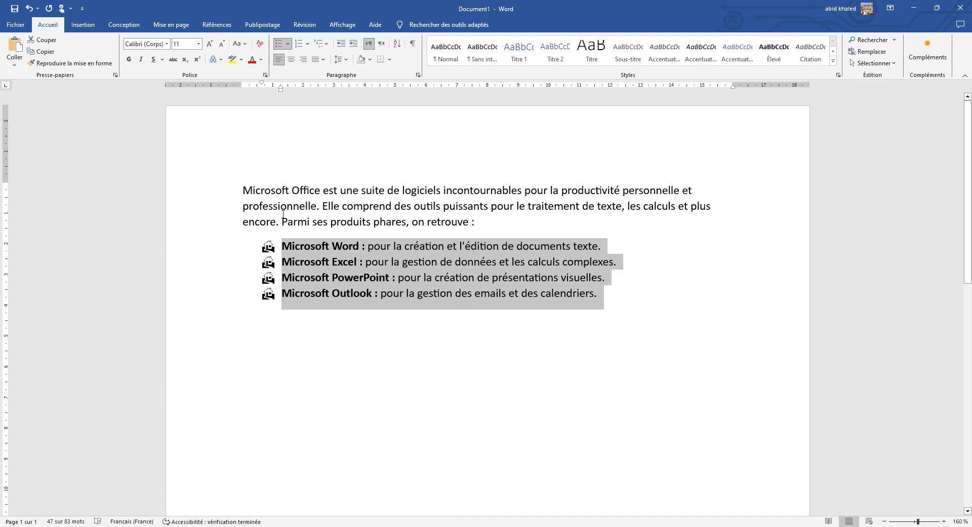
Below the list, add two house-bulleted items reading "Bla bla bla ." and "Bla bla.", and end the list after them
click(288, 46)
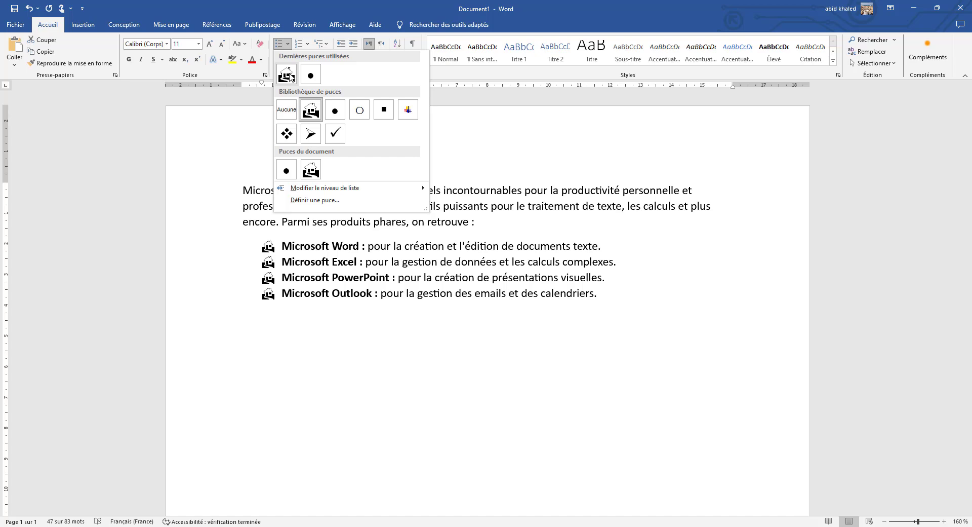
click(436, 339)
click(449, 333)
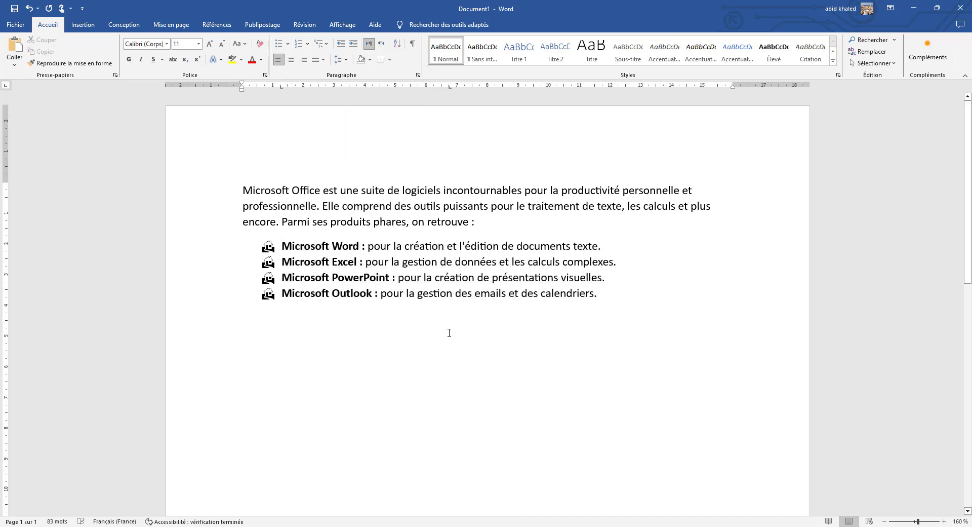
click(279, 48)
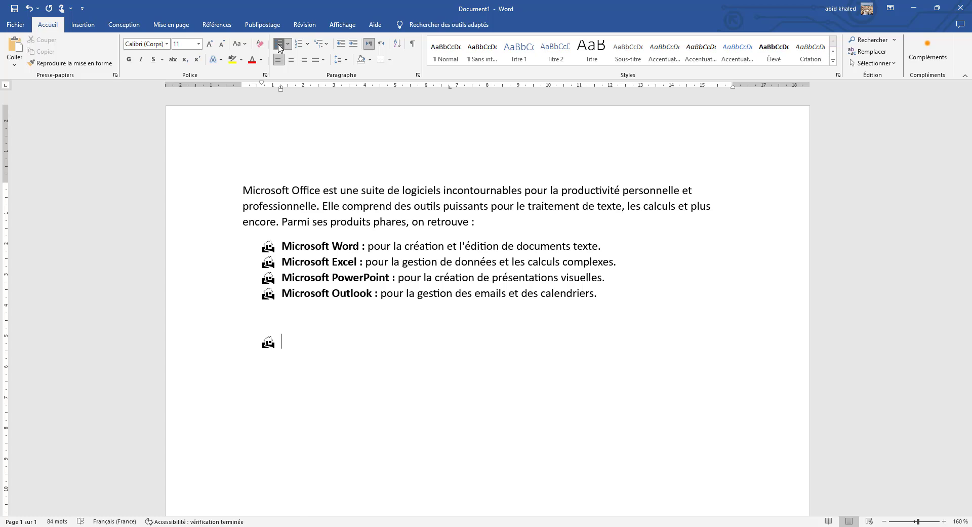
text(Bla bla bla .)
key(Return)
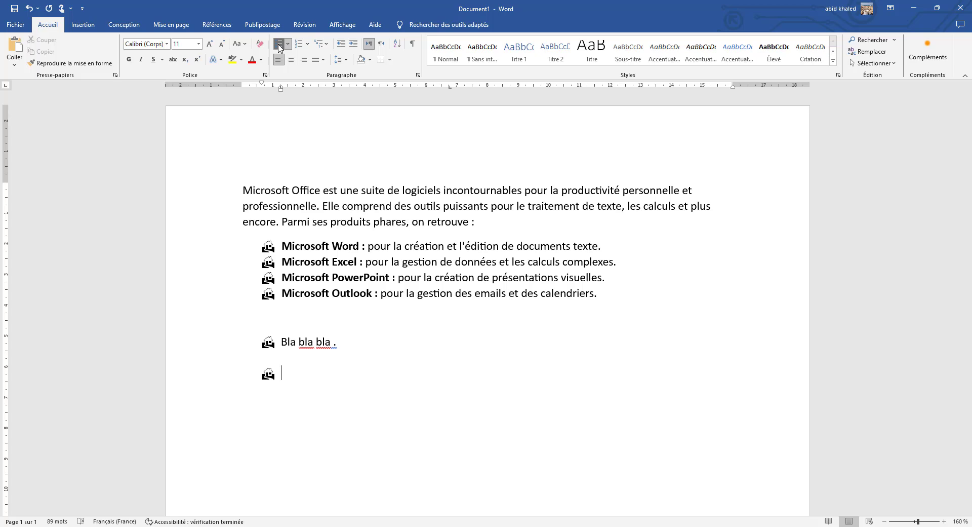
text(bla bla.)
key(Return)
key(Return)
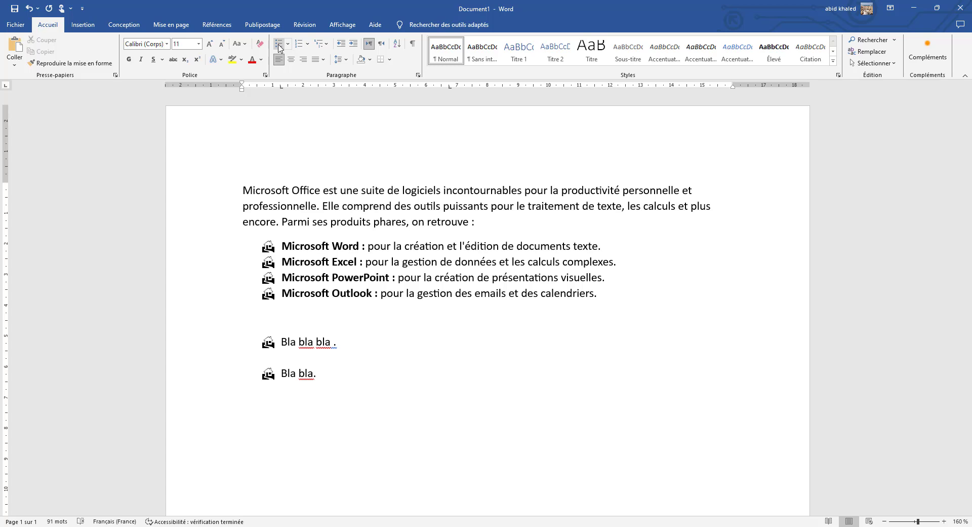
Adjust the list indents of the house bullets to a bullet position of 2 cm and a text indent of 4 cm
click(287, 250)
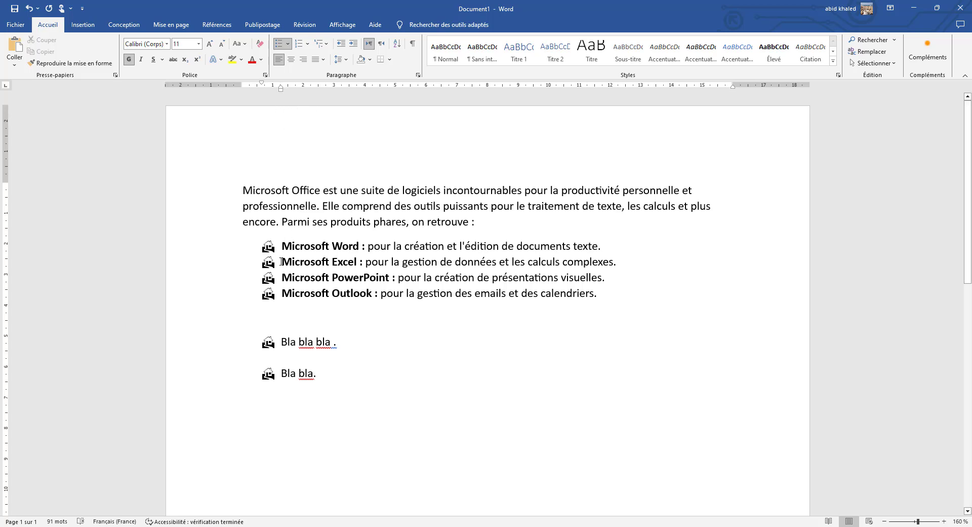
click(268, 246)
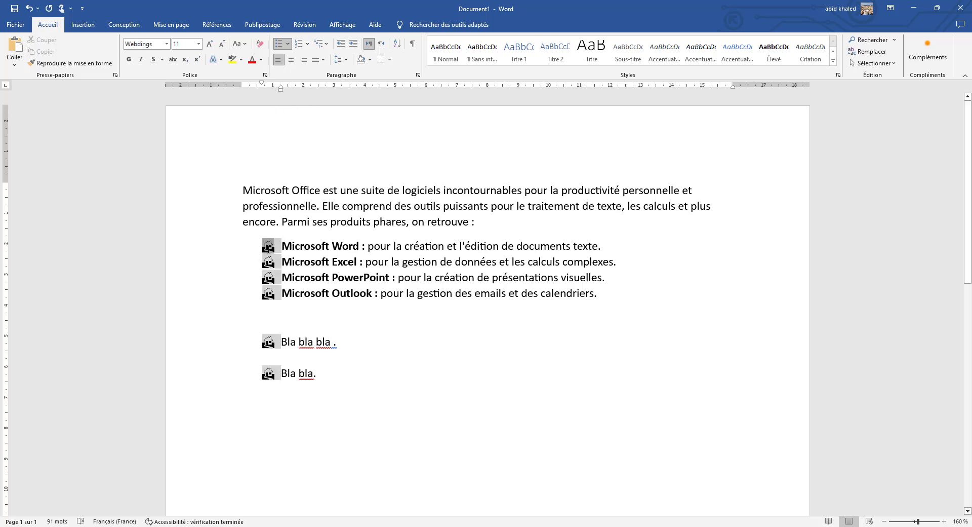
right_click(269, 245)
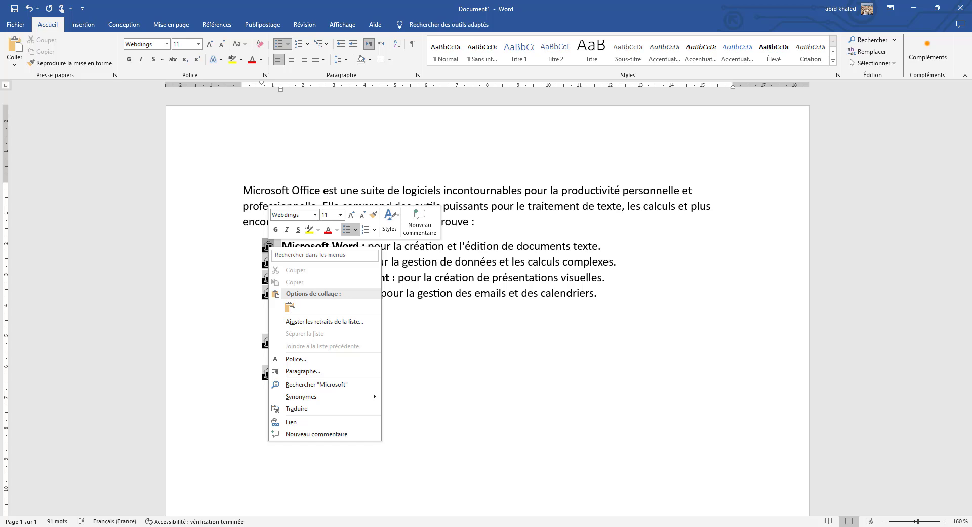
click(290, 322)
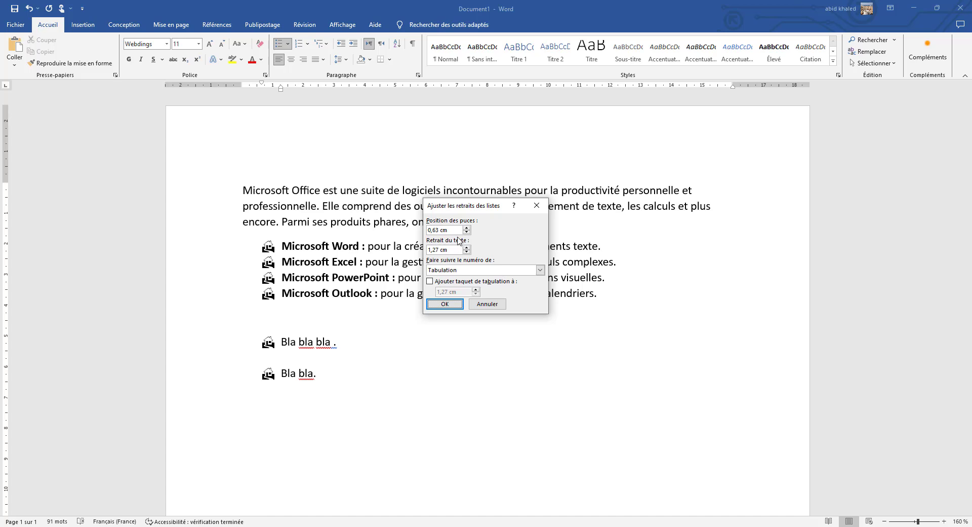
drag(440, 249, 427, 230)
text(2)
drag(439, 250, 422, 263)
text(4)
click(438, 306)
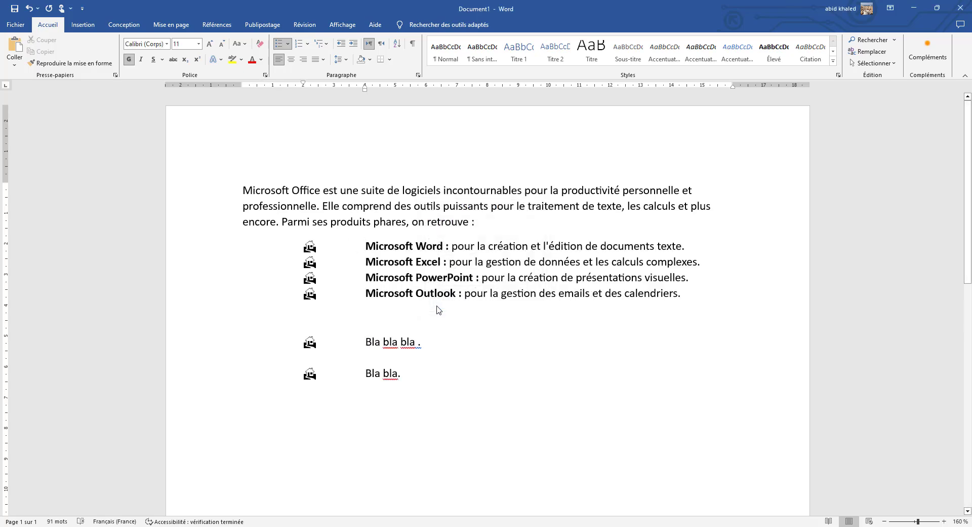